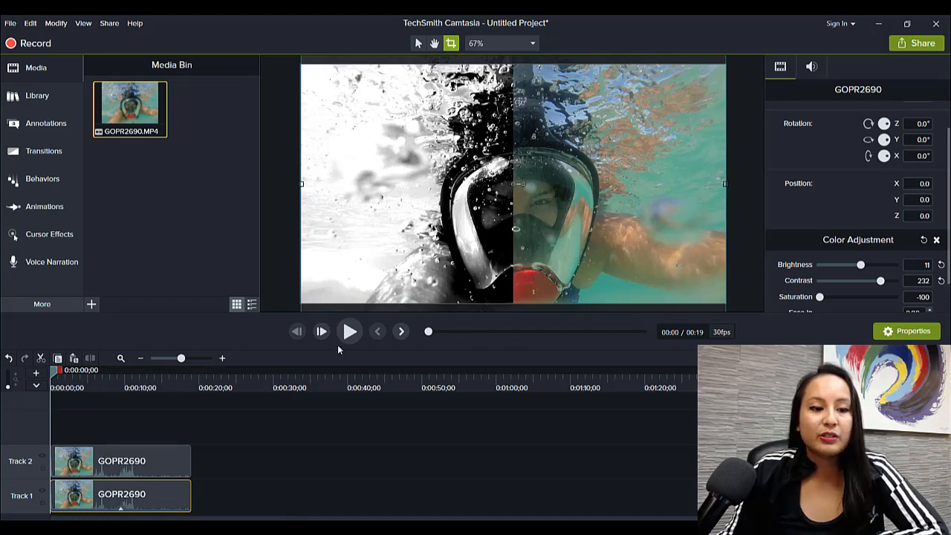
Silence the audio of the GOPR2690 clips on Track 1 and Track 2.
right_click(121, 461)
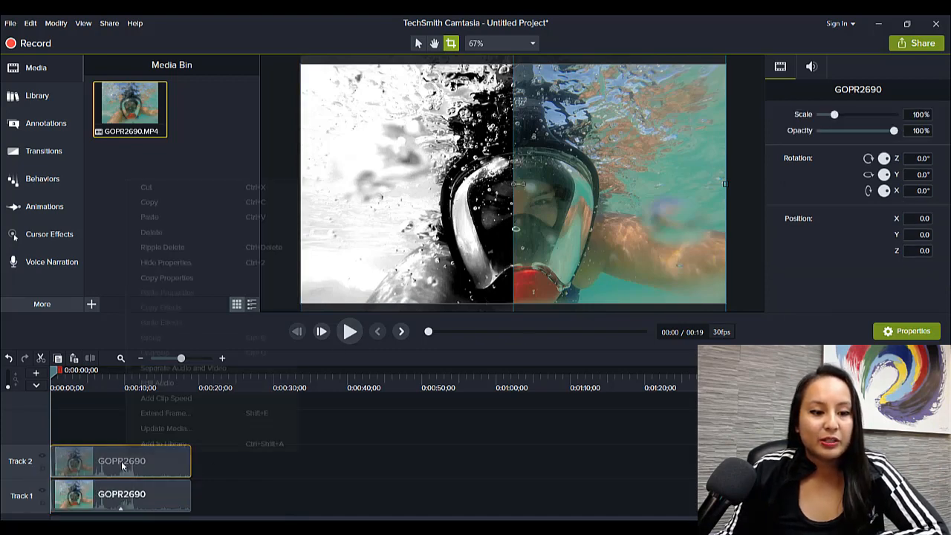
right_click(104, 494)
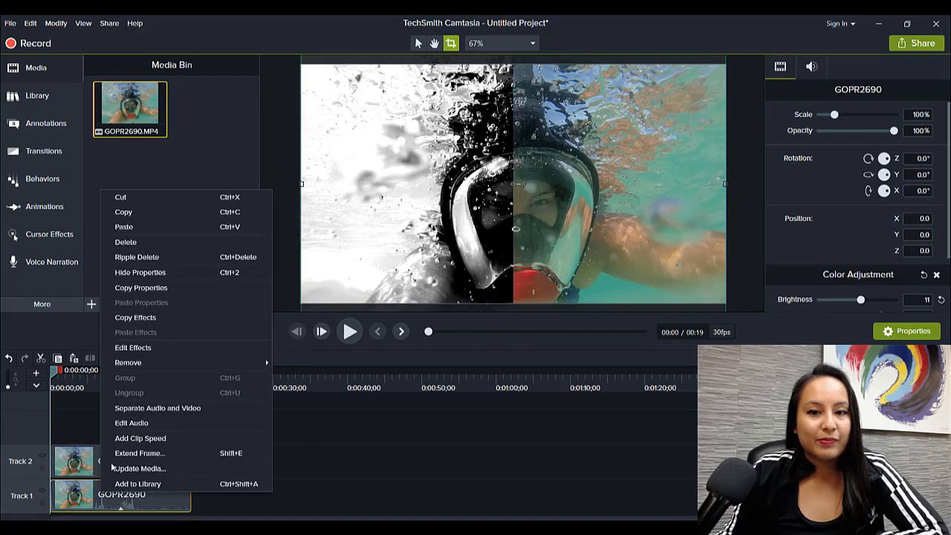
click(139, 424)
drag(66, 495, 65, 511)
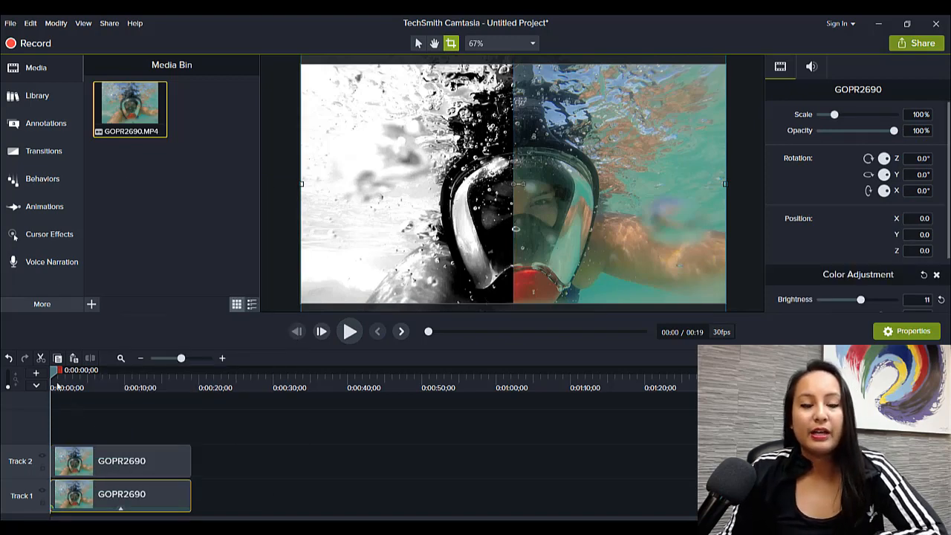
Play back the split-screen clips and scrub through the timeline to review the half black-and-white effect.
click(350, 332)
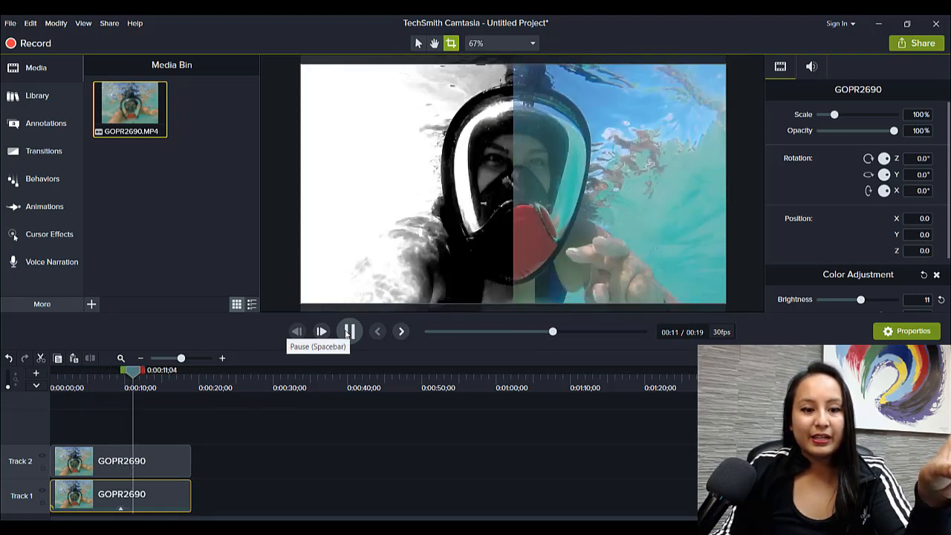
click(349, 331)
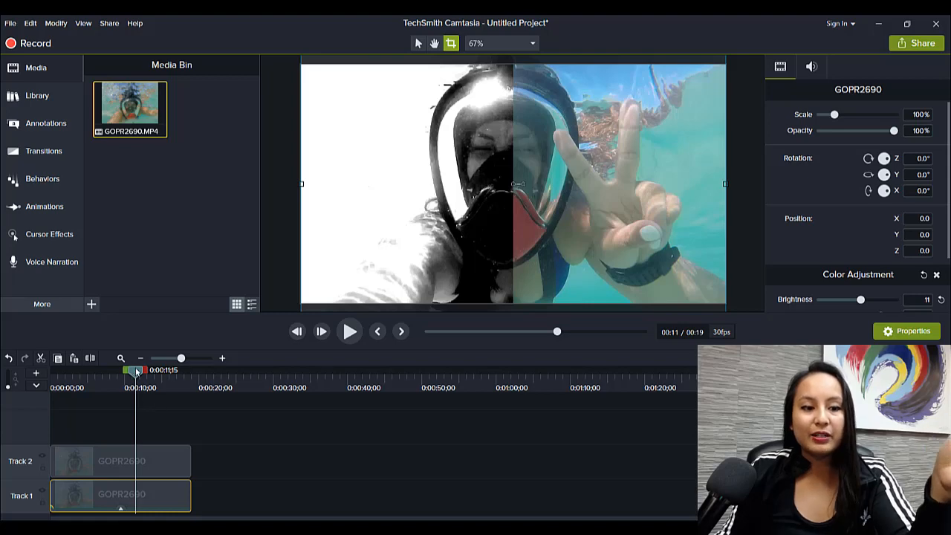
drag(136, 371, 144, 374)
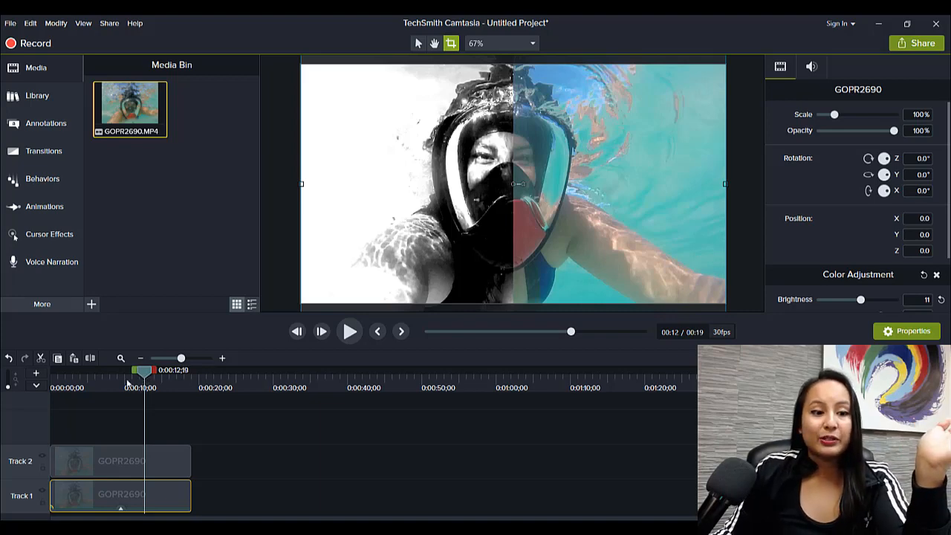
click(55, 386)
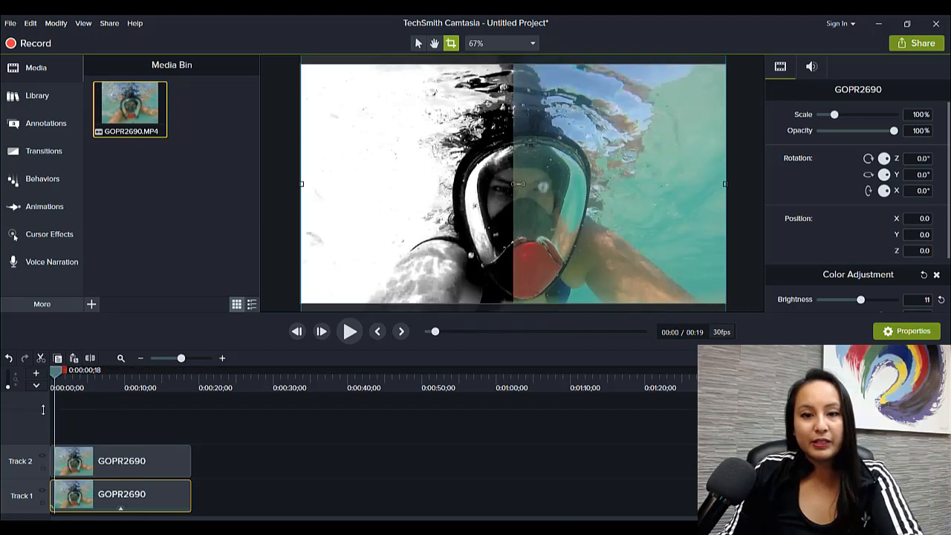
key(space)
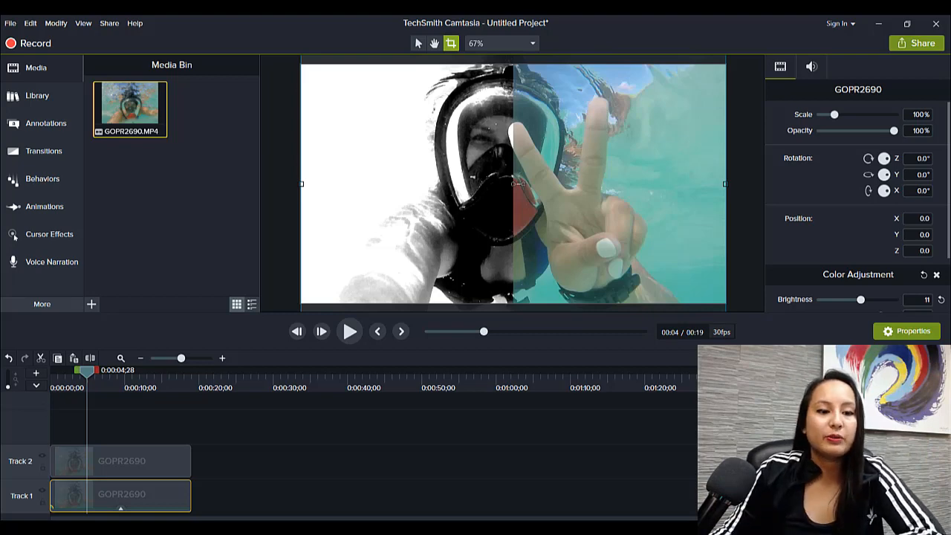
Delete both clips from the timeline and place GOPR2690.MP4 at the start of Track 3, keeping the project at 30 FPS.
drag(248, 435, 134, 497)
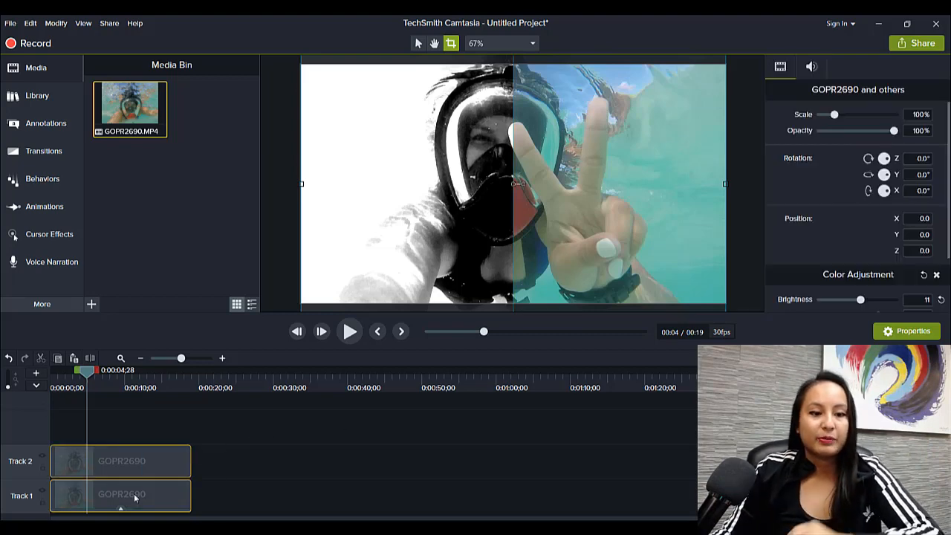
key(Delete)
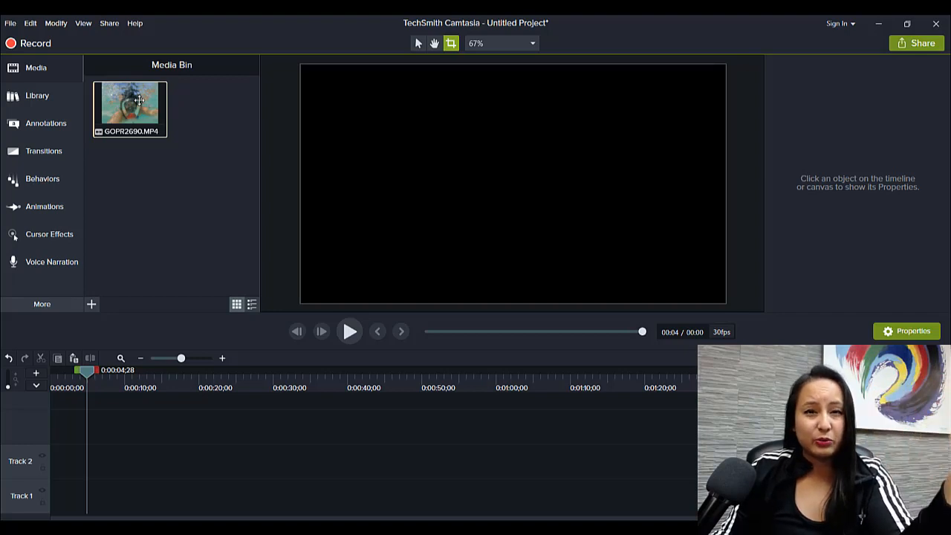
drag(133, 99, 49, 442)
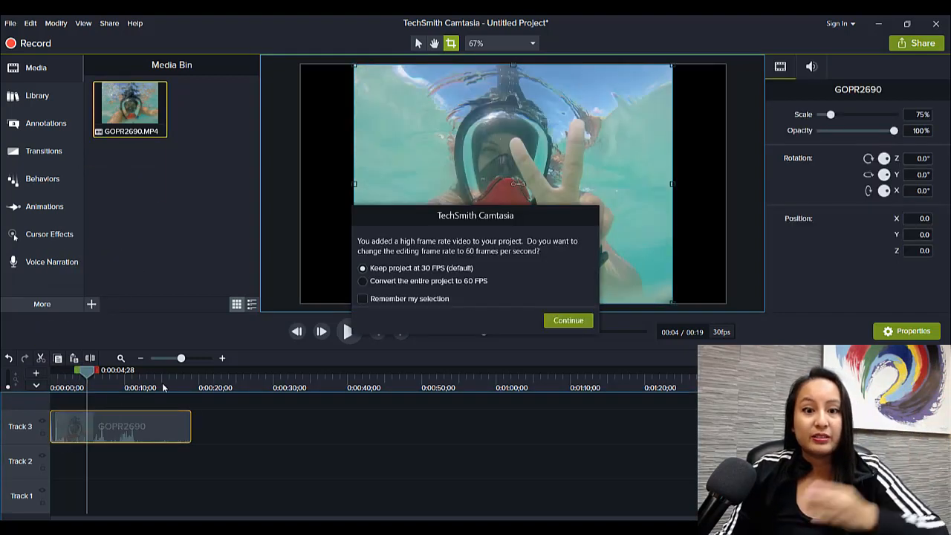
click(568, 321)
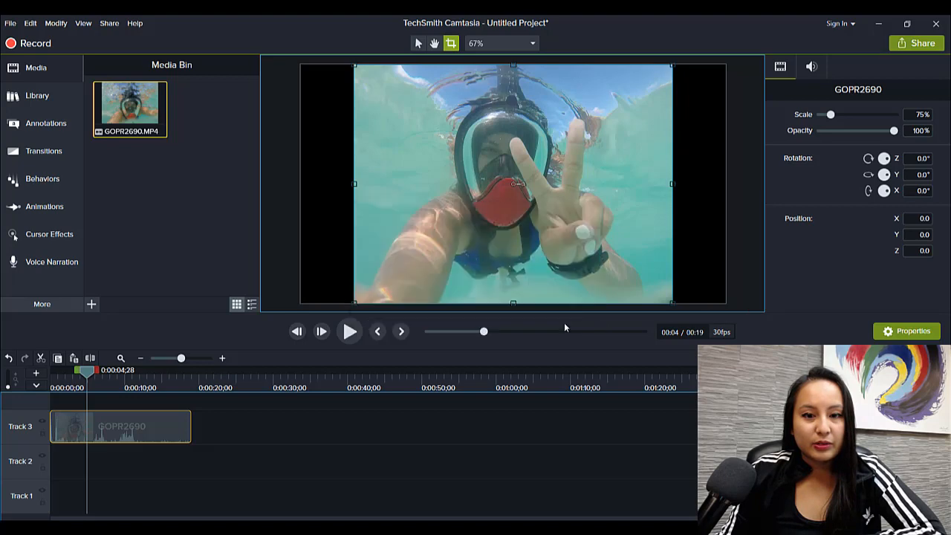
Silence the audio of the GOPR2690 clip on Track 3.
right_click(88, 436)
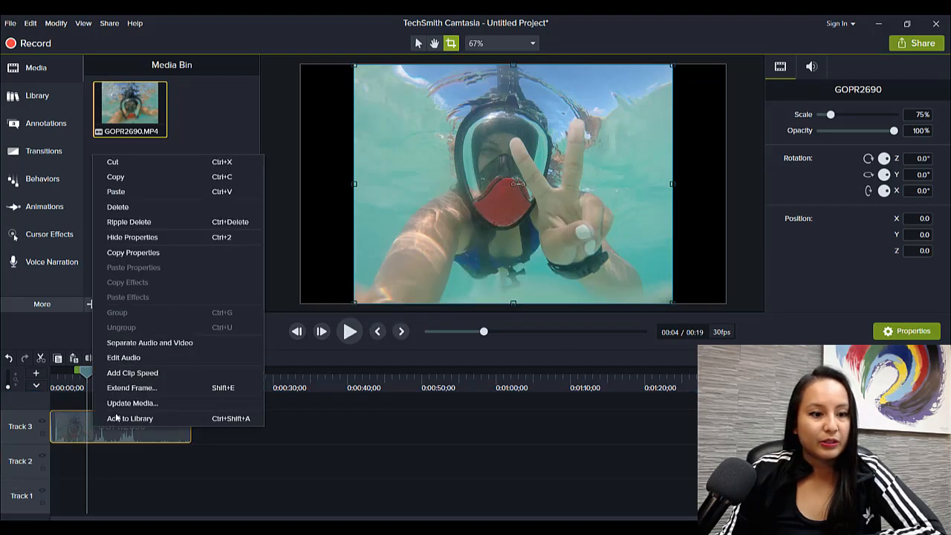
click(161, 357)
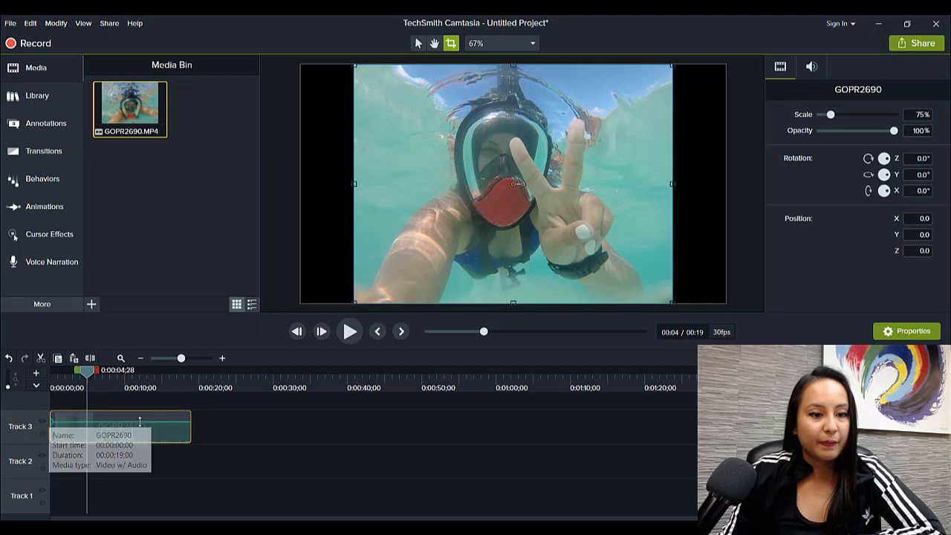
drag(140, 421, 139, 451)
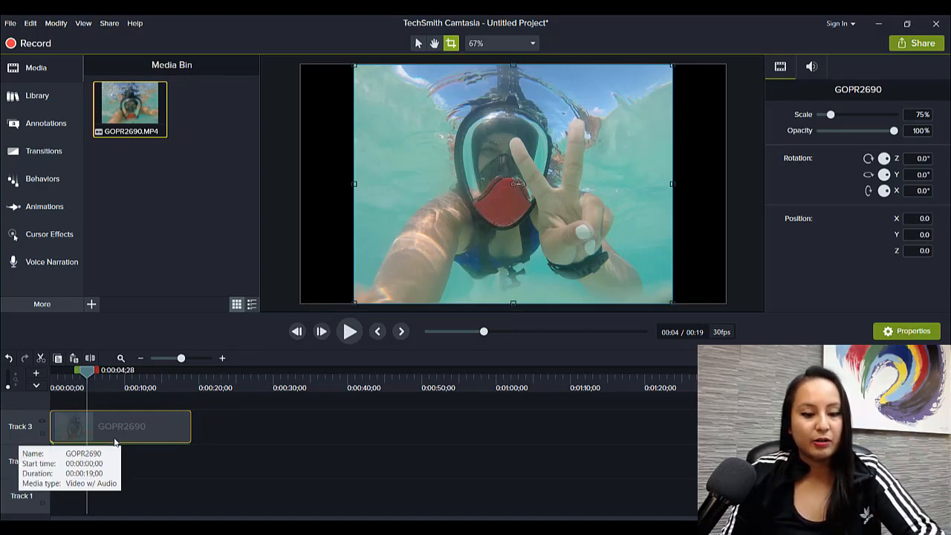
Paste a copy of the Track 3 clip and align it at the start of Track 2, directly below the original.
key(ctrl+v)
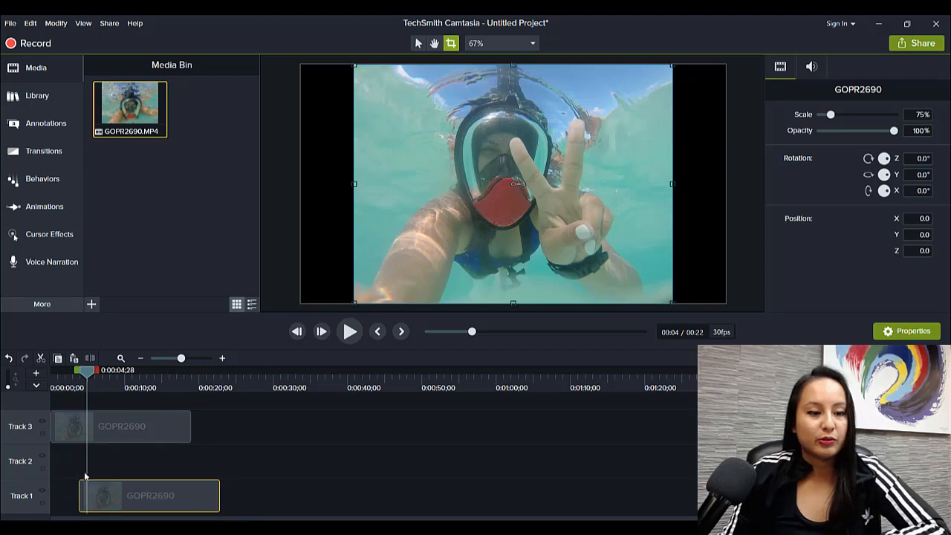
drag(65, 459, 58, 448)
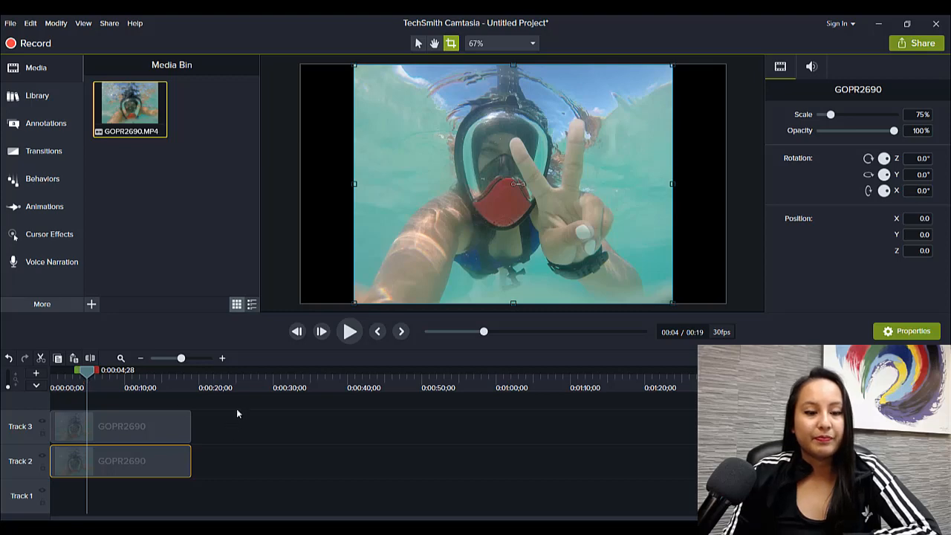
click(209, 442)
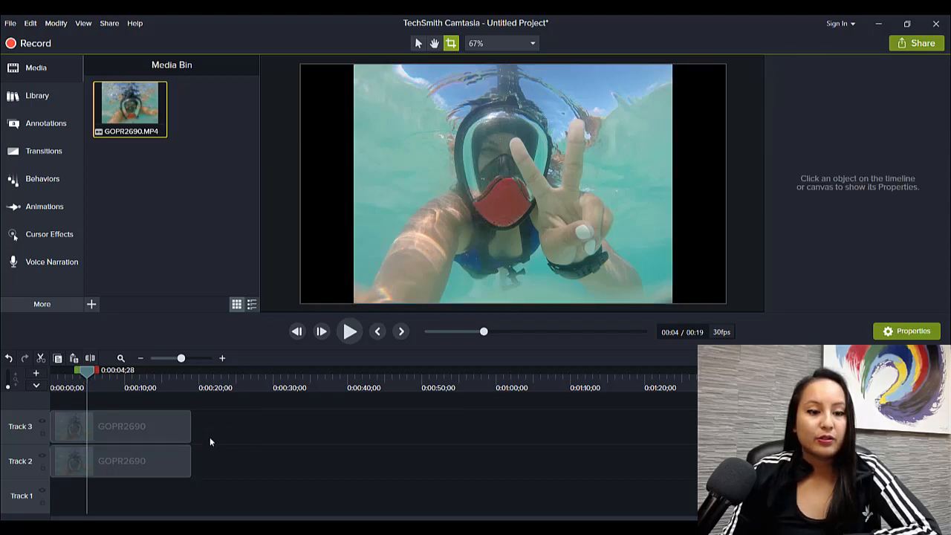
Apply the Color Adjustment visual effect to the clip on Track 2.
click(127, 470)
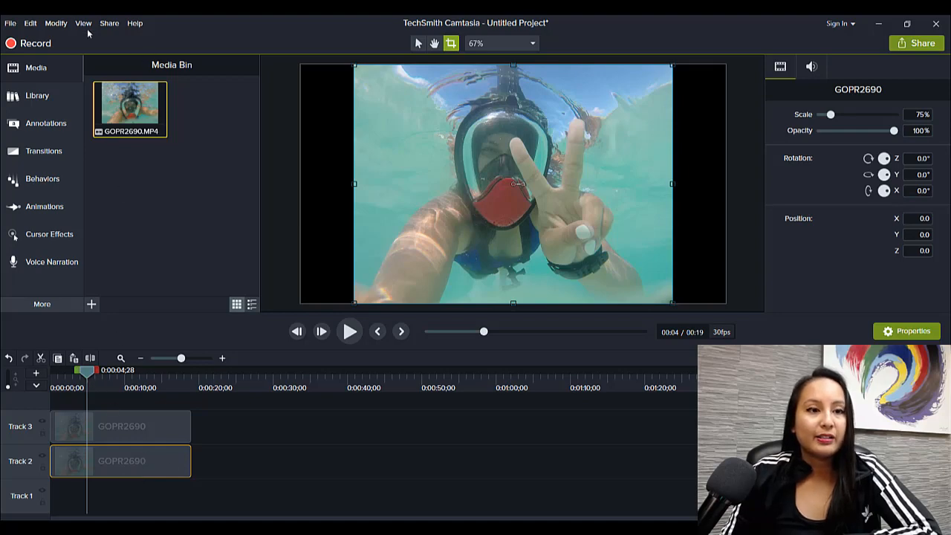
click(61, 26)
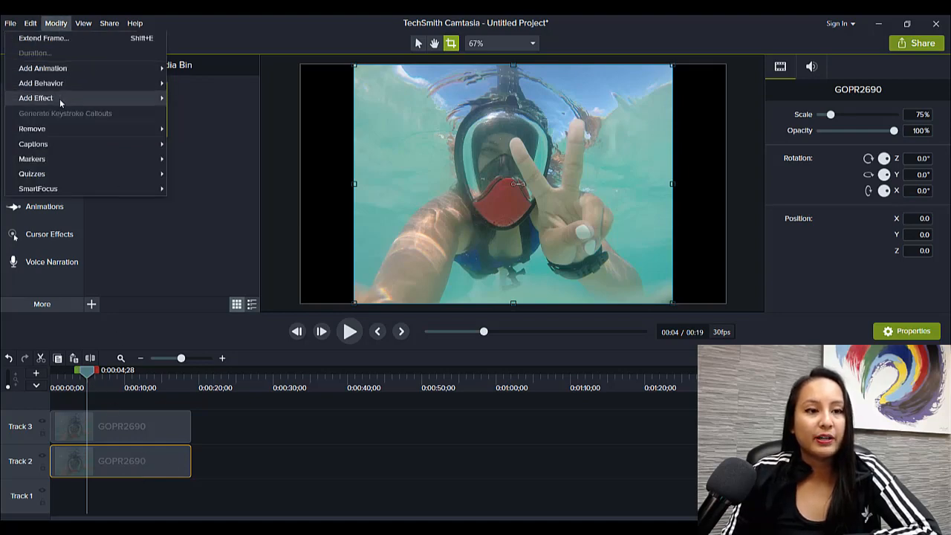
mouse_move(60, 99)
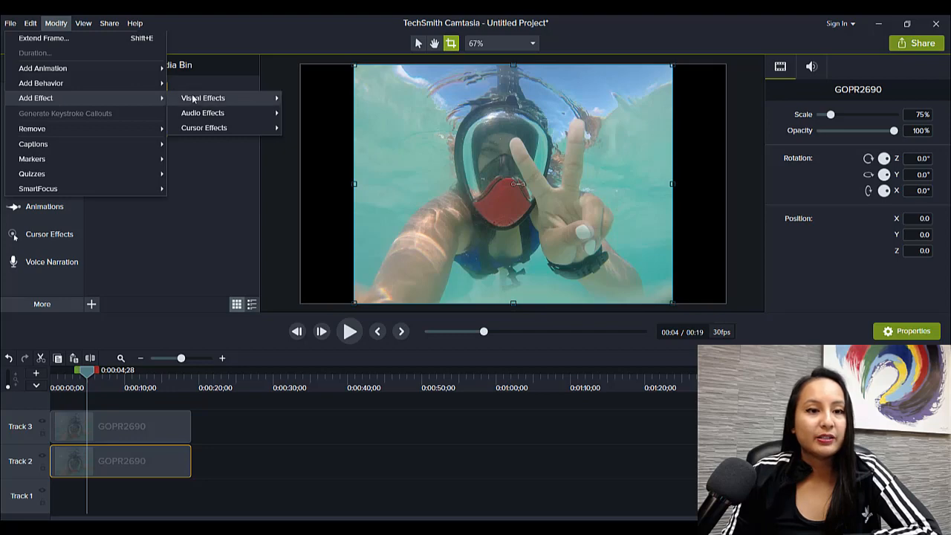
mouse_move(192, 99)
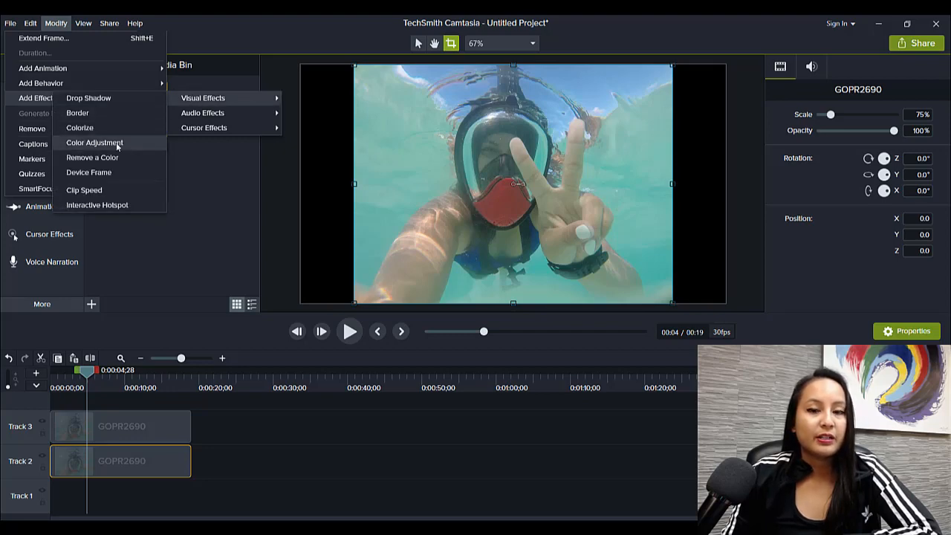
click(94, 143)
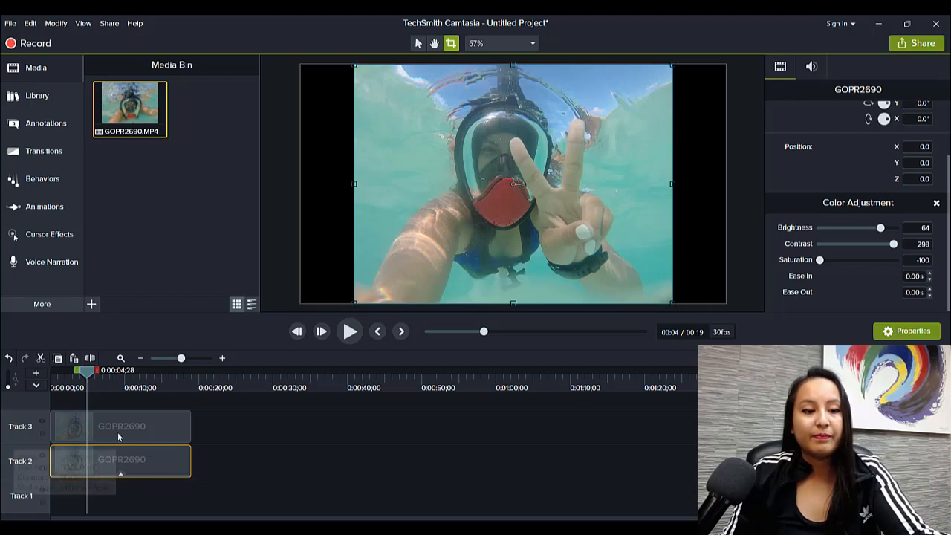
Crop the left edge of the Track 3 clip to the centre of the frame, exposing the black-and-white half beneath.
click(173, 428)
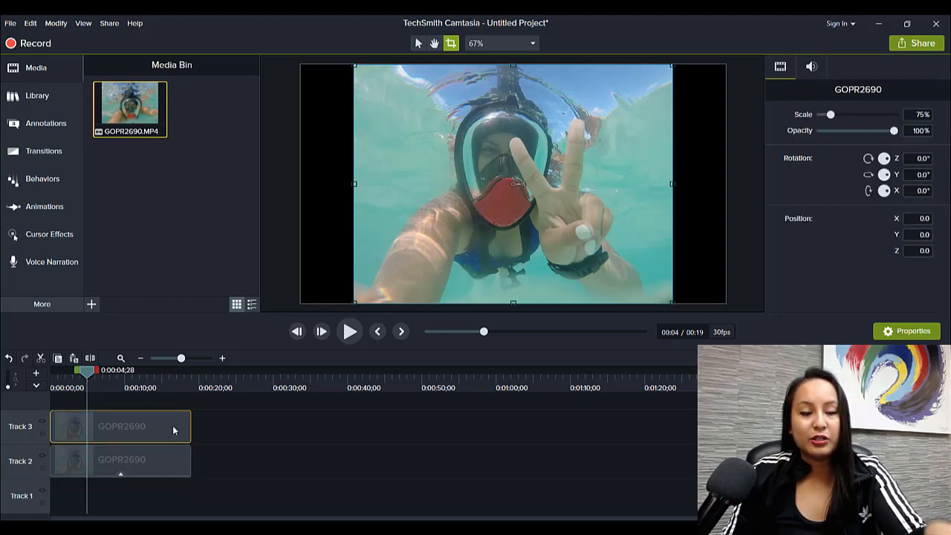
click(451, 45)
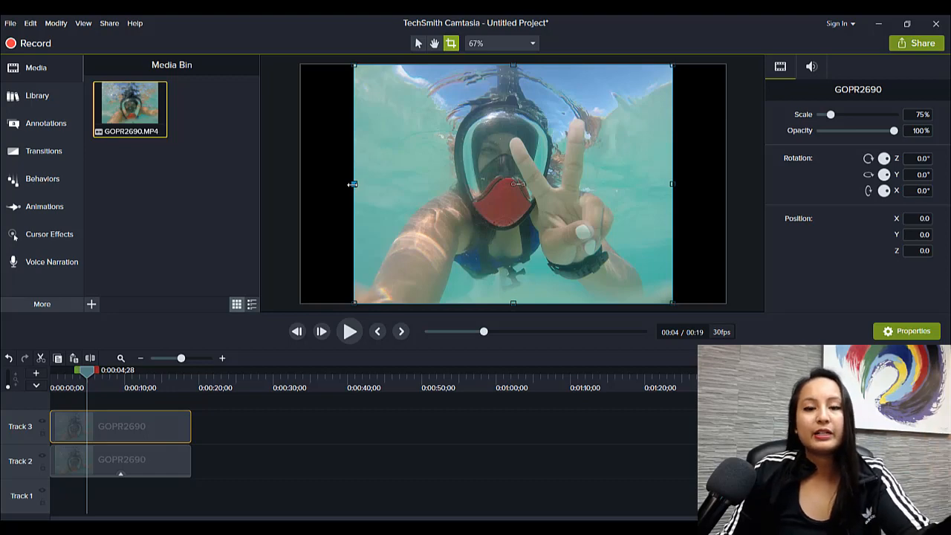
drag(356, 183, 509, 165)
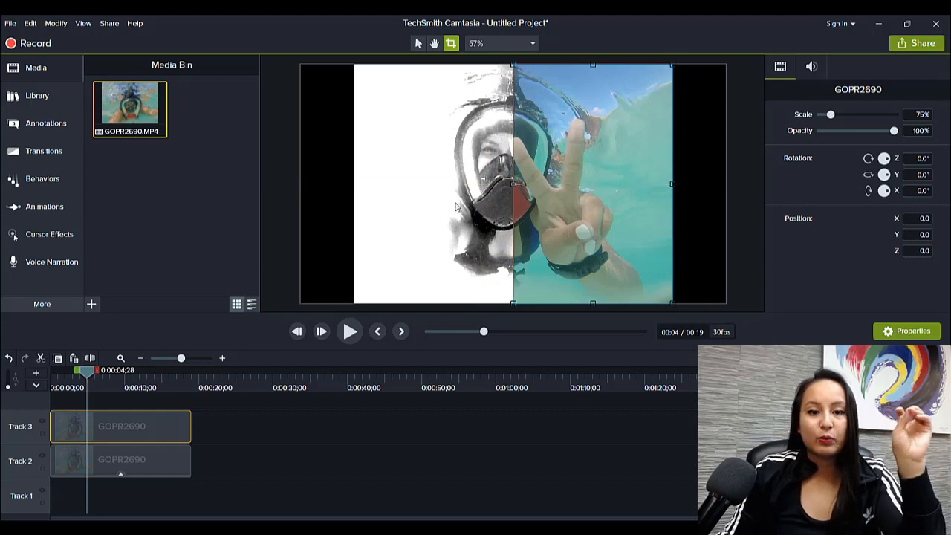
Set the Track 2 clip's Color Adjustment brightness to 25 and contrast to 300, and preview it from the start.
drag(220, 450, 146, 463)
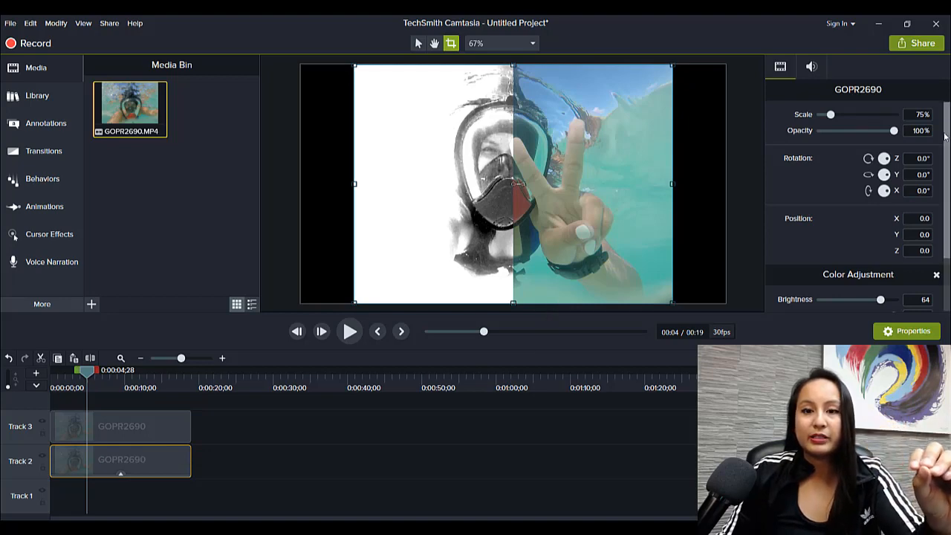
scroll(945, 136, down, 3)
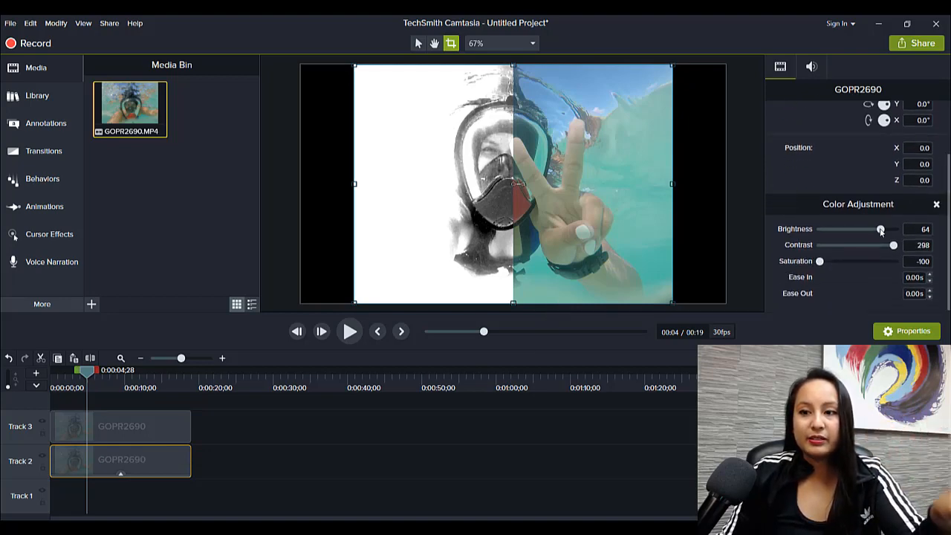
drag(880, 230, 895, 249)
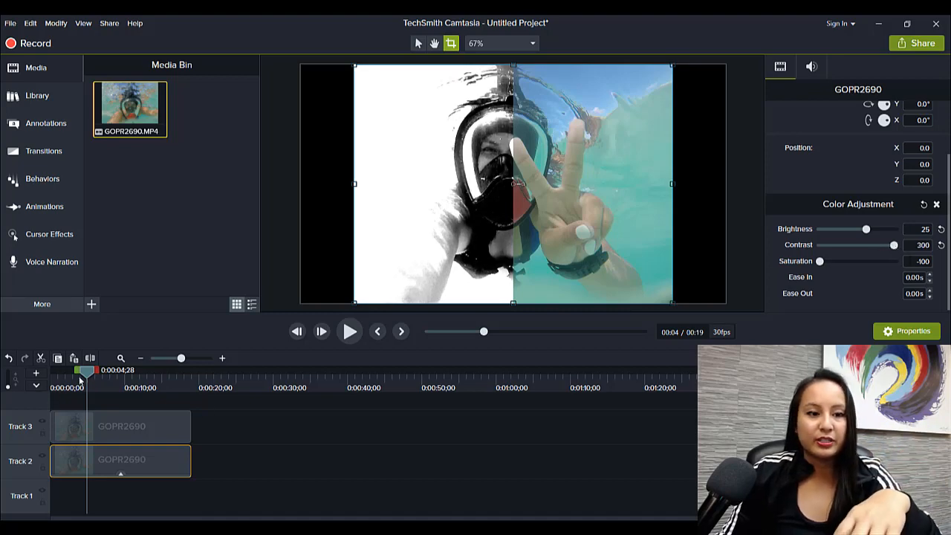
drag(87, 376, 49, 376)
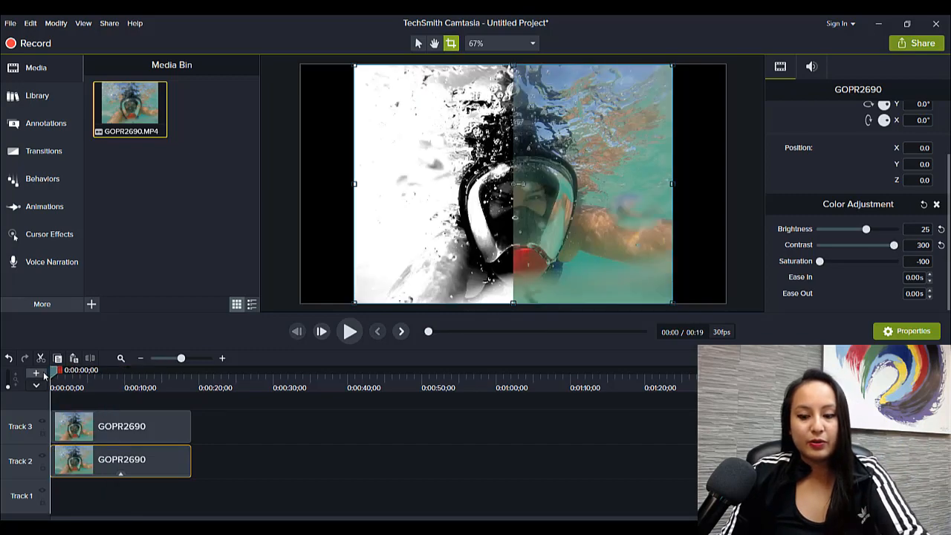
key(space)
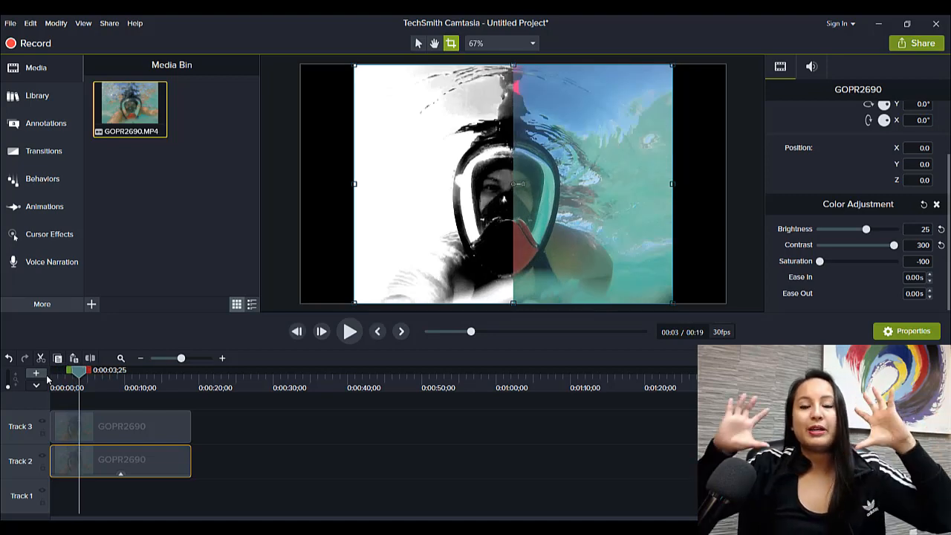
Duplicate the black-and-white Track 2 clip to the start of Track 4 and crop it to the lower-right quarter of the picture.
drag(220, 458, 158, 475)
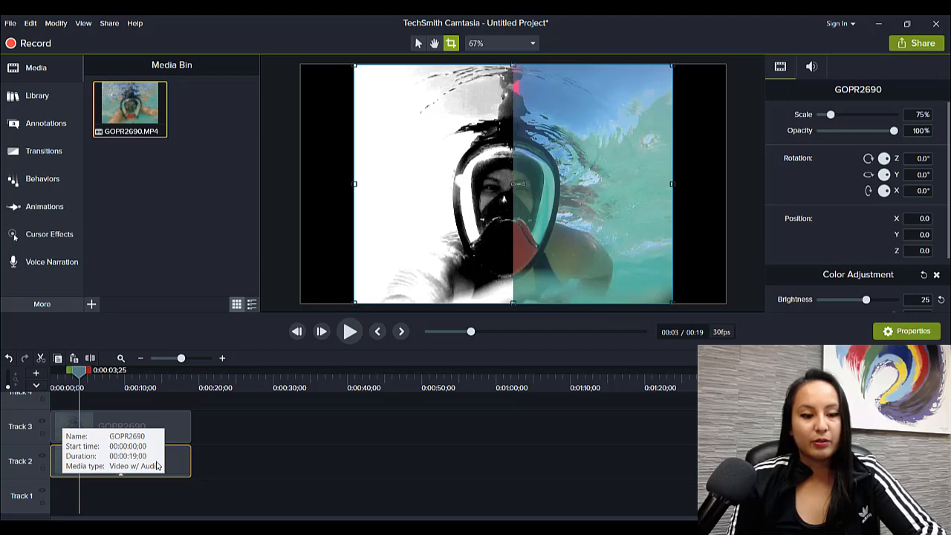
key(ctrl+v)
drag(176, 506, 62, 421)
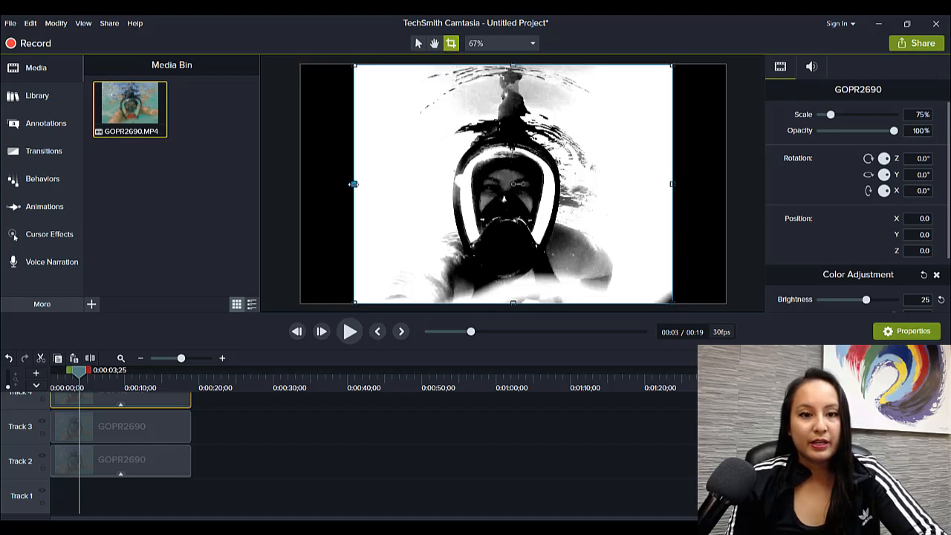
drag(354, 184, 513, 172)
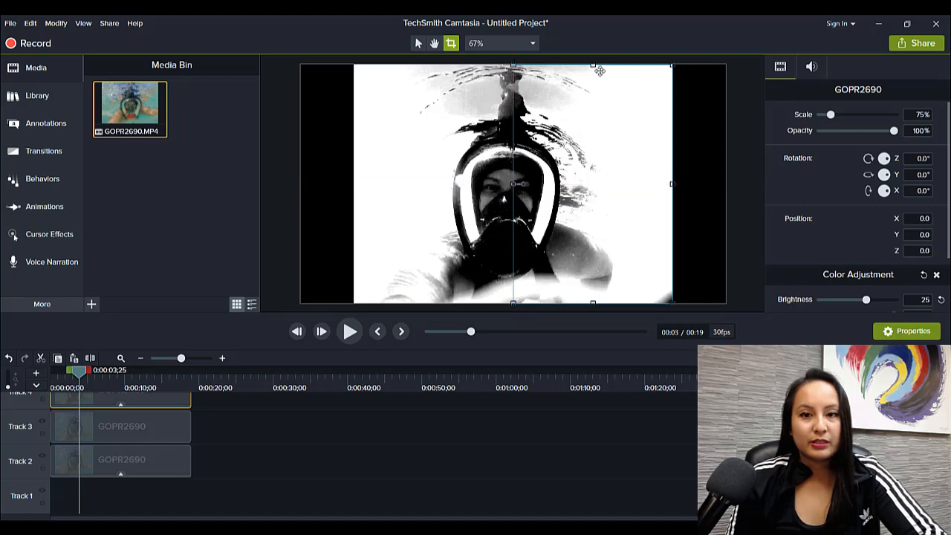
drag(592, 64, 538, 183)
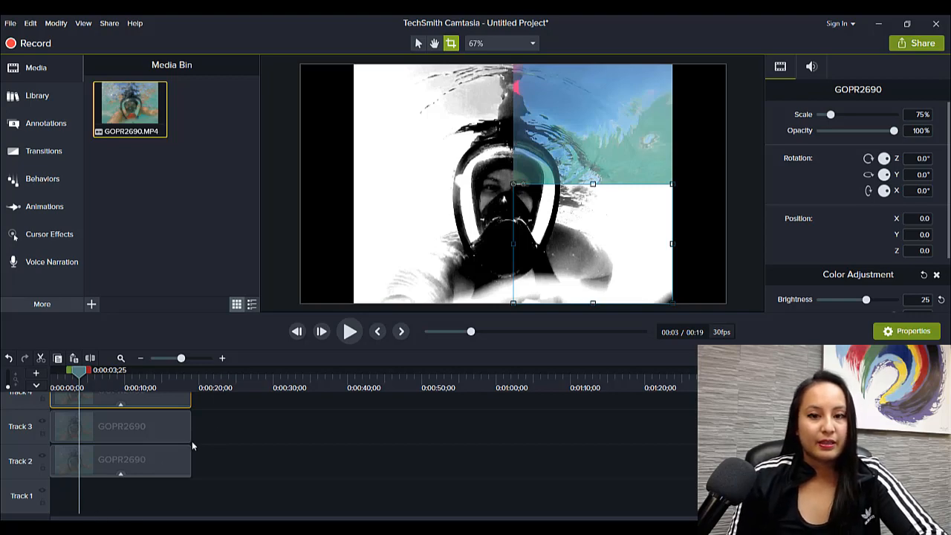
Add the GOPR2690.MP4 clip from the media bin to the start of Track 5 and mute its audio.
scroll(186, 428, up, 2)
click(227, 427)
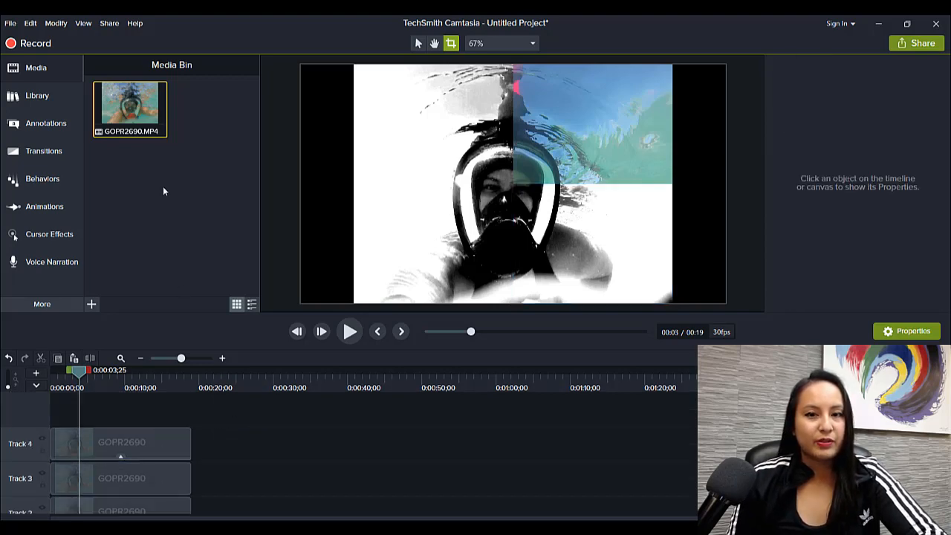
drag(127, 107, 66, 422)
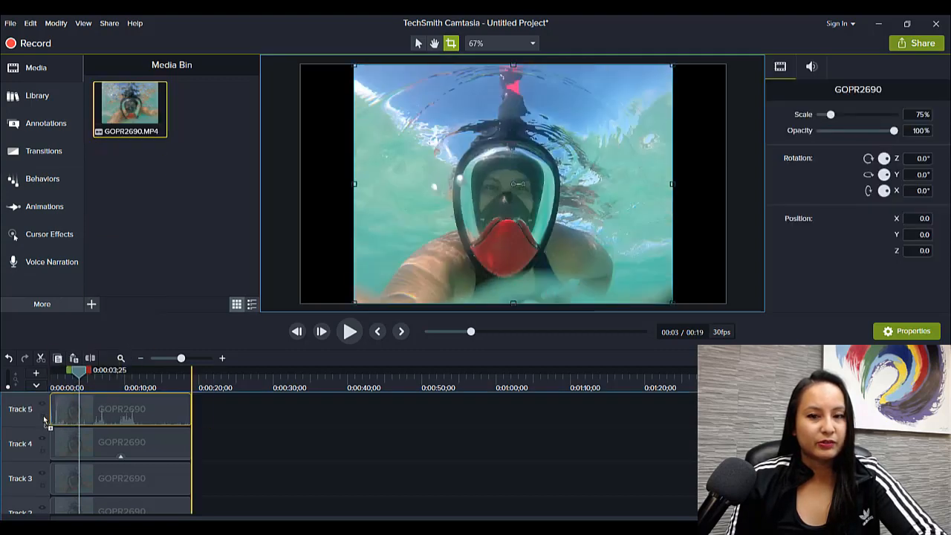
right_click(106, 410)
click(138, 330)
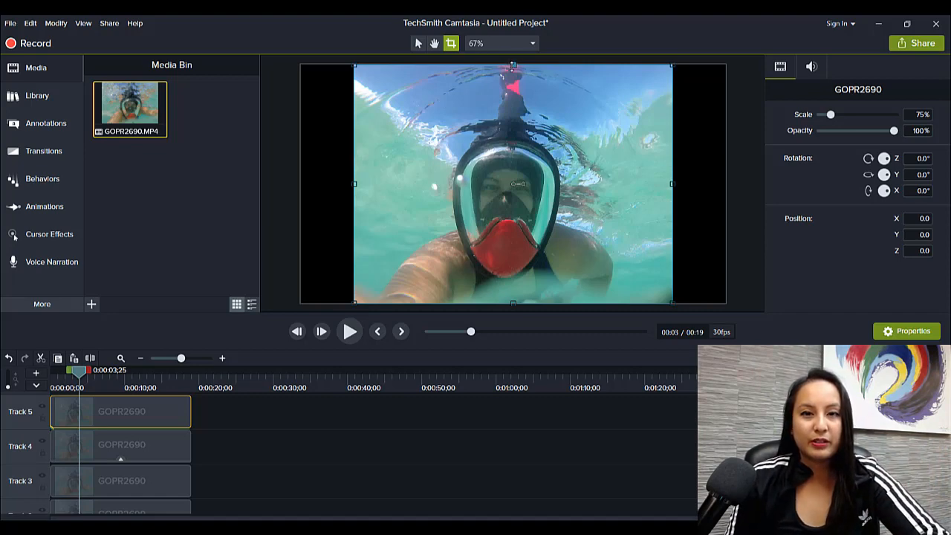
Crop the Track 5 colour clip to the lower-left quarter of the picture and preview the four-way split from the start.
drag(513, 66, 466, 184)
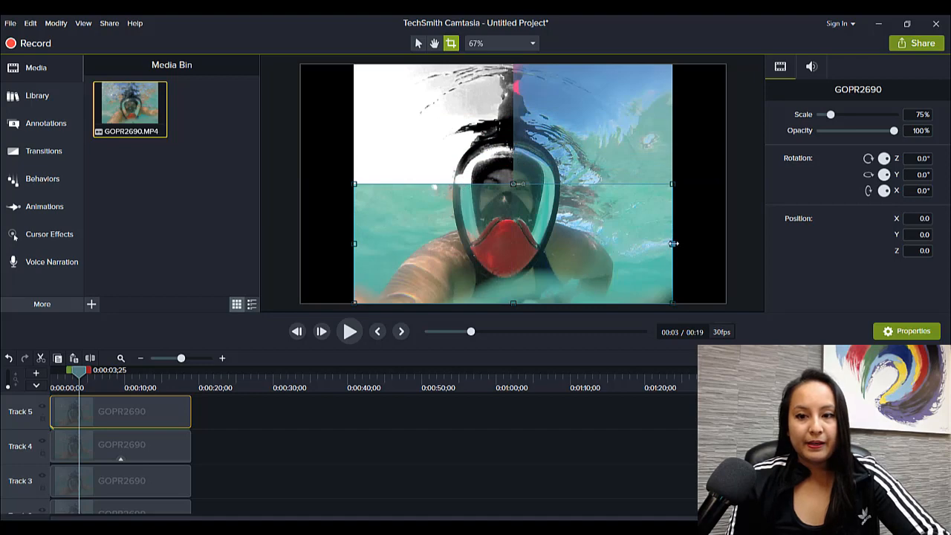
drag(673, 243, 509, 236)
click(320, 234)
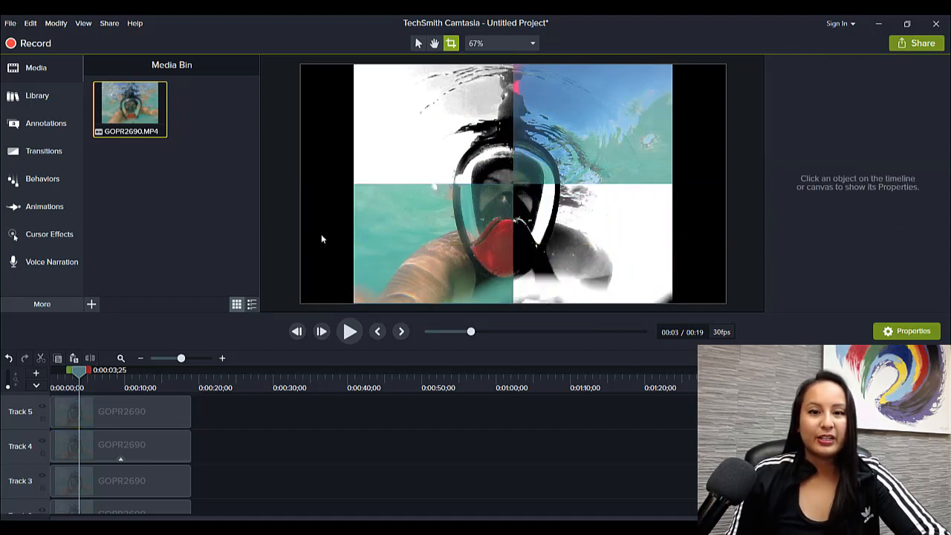
drag(79, 374, 47, 387)
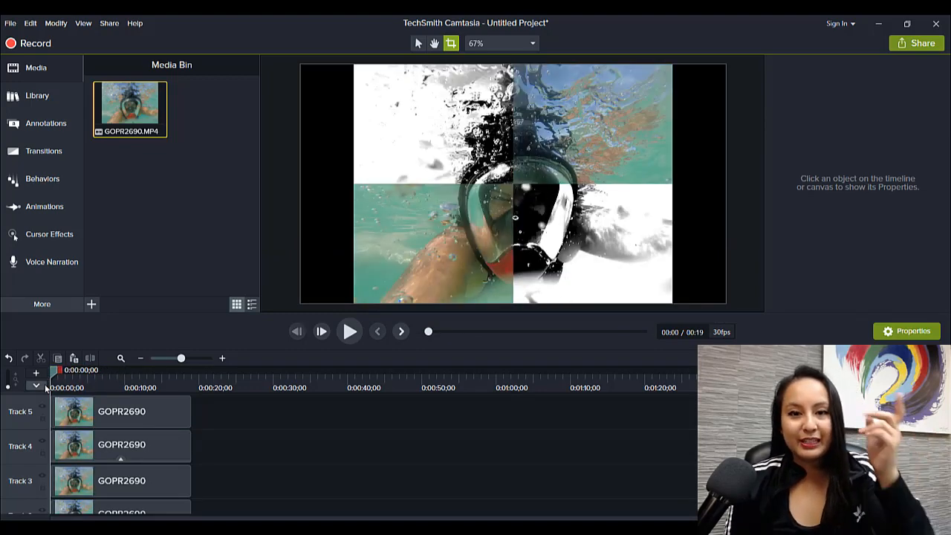
key(space)
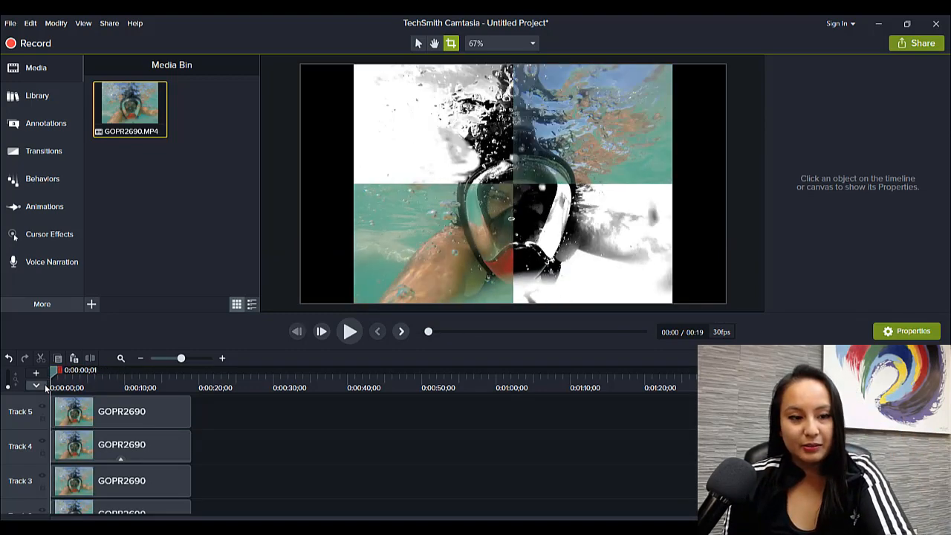